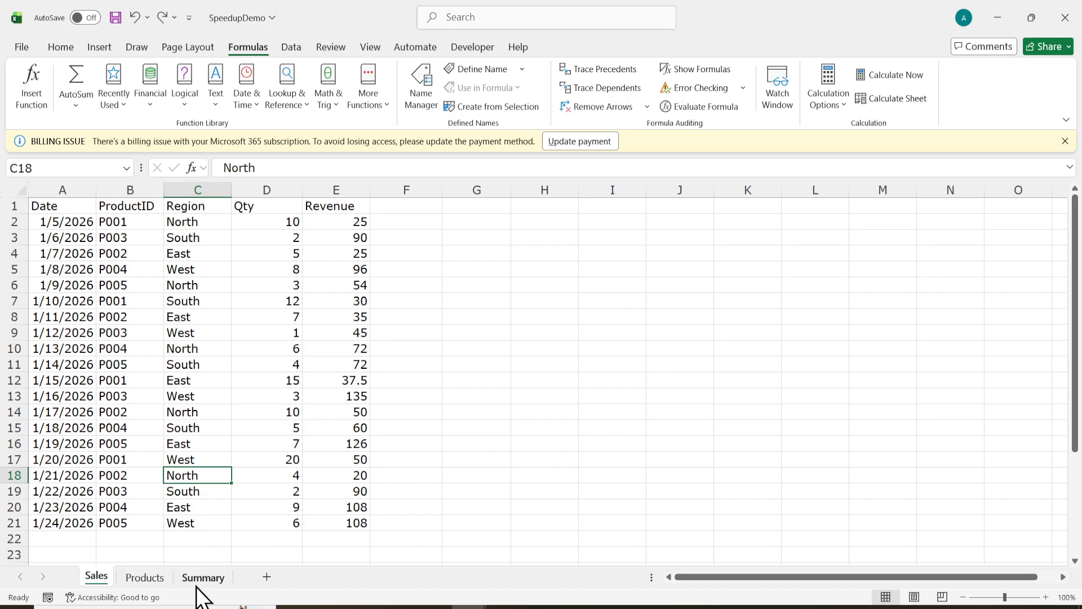
# Go to the Summary sheet and inspect the XLOOKUP name formula in C2.
pyautogui.click(202, 578)
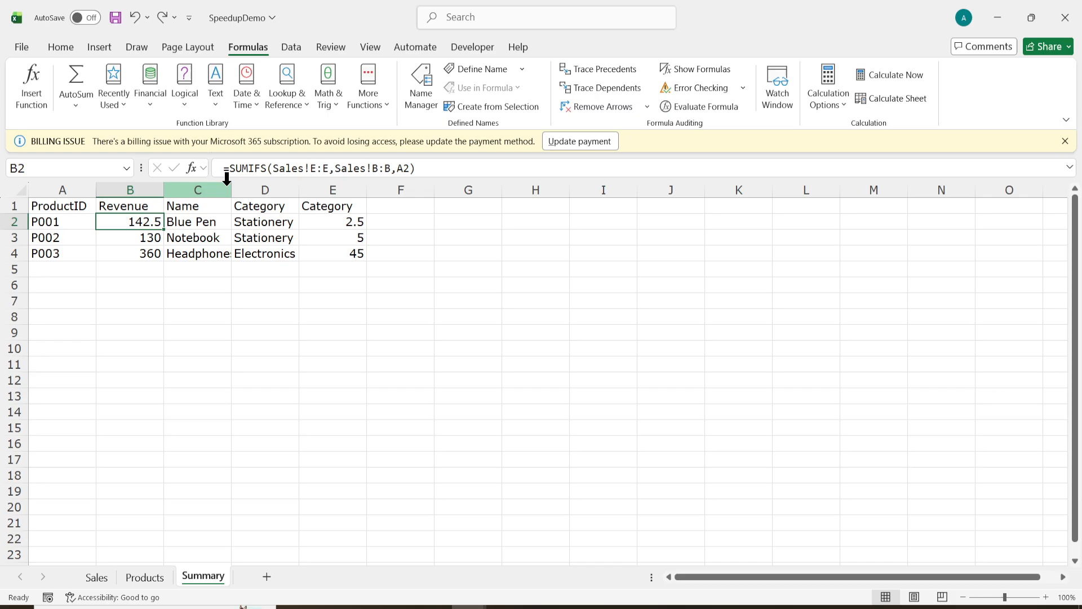
pyautogui.click(191, 223)
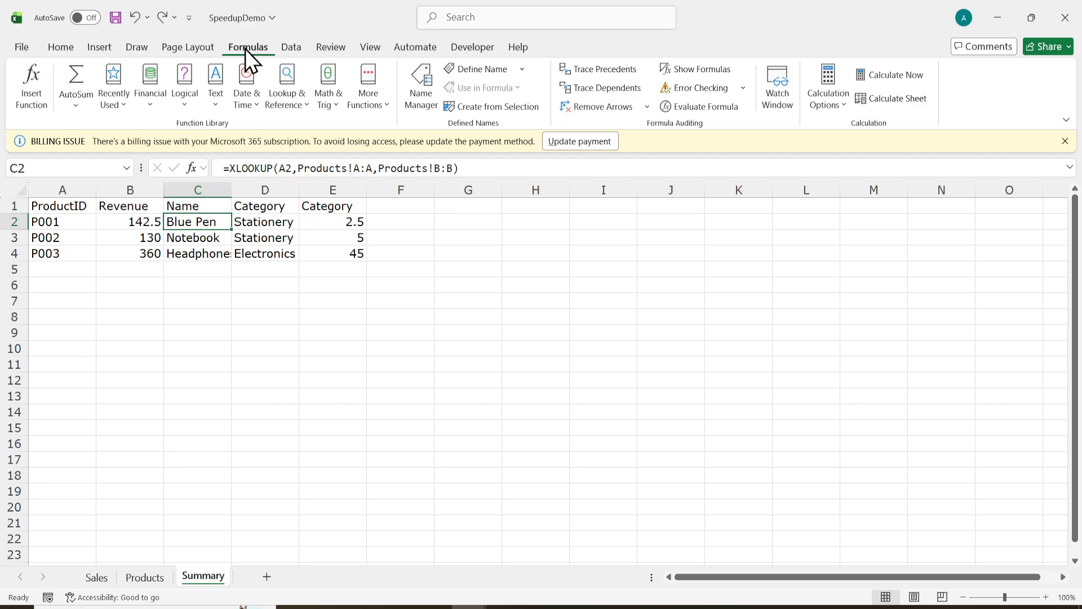
pyautogui.click(818, 109)
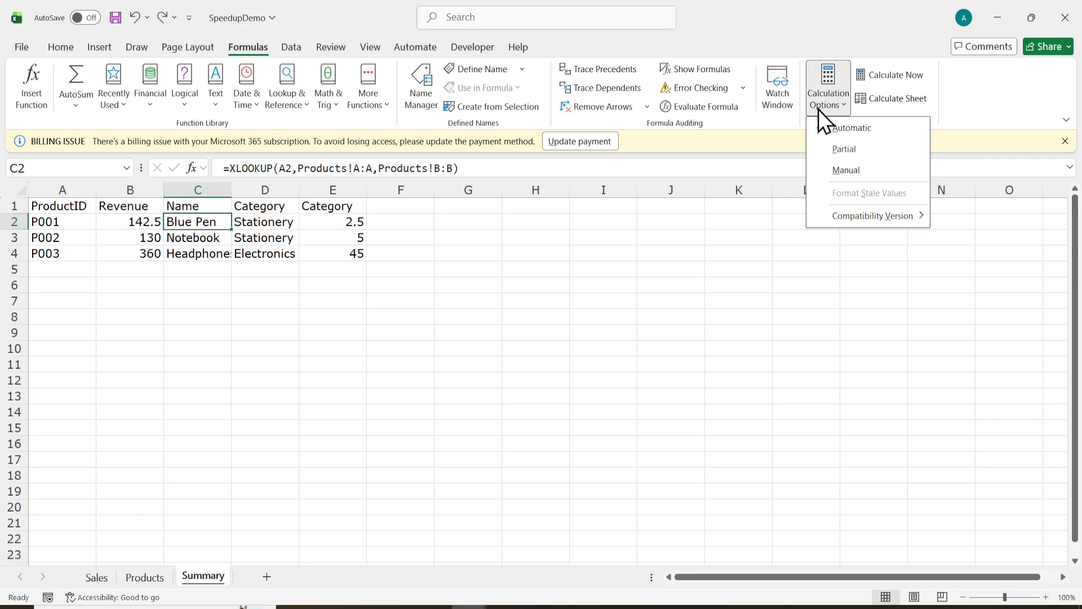
pyautogui.click(844, 169)
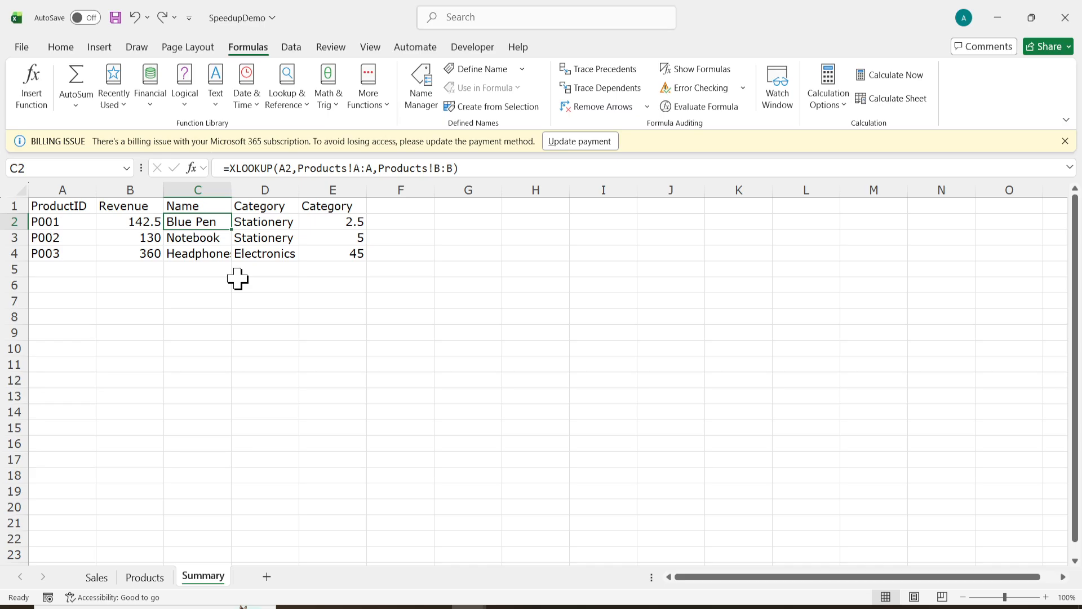
# On the Sales sheet, convert A1:E21 into a table with headers named SalesTbl.
pyautogui.click(99, 577)
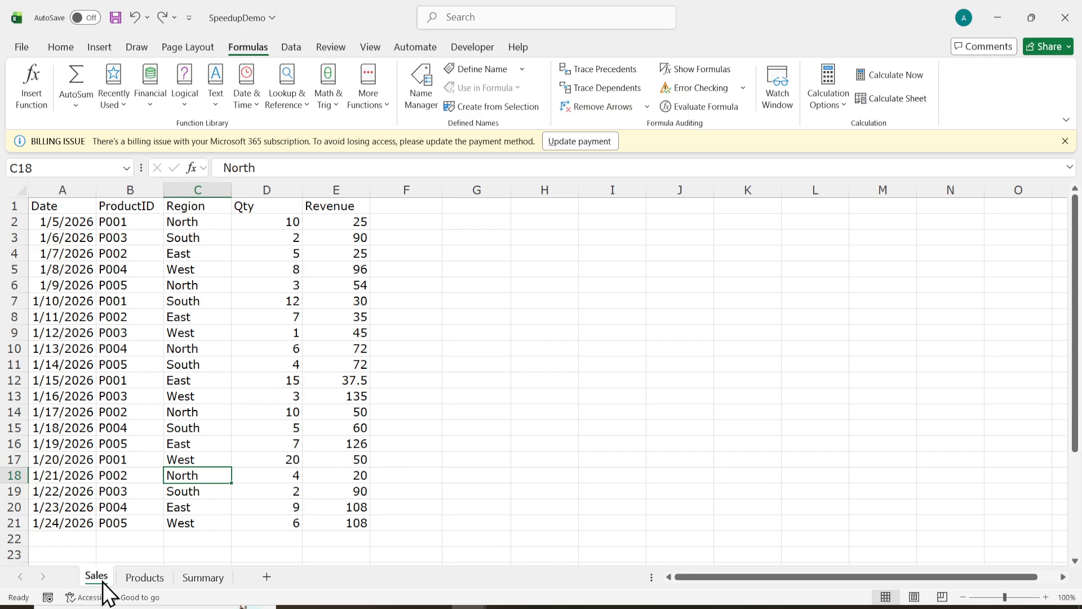
pyautogui.click(101, 285)
pyautogui.click(73, 226)
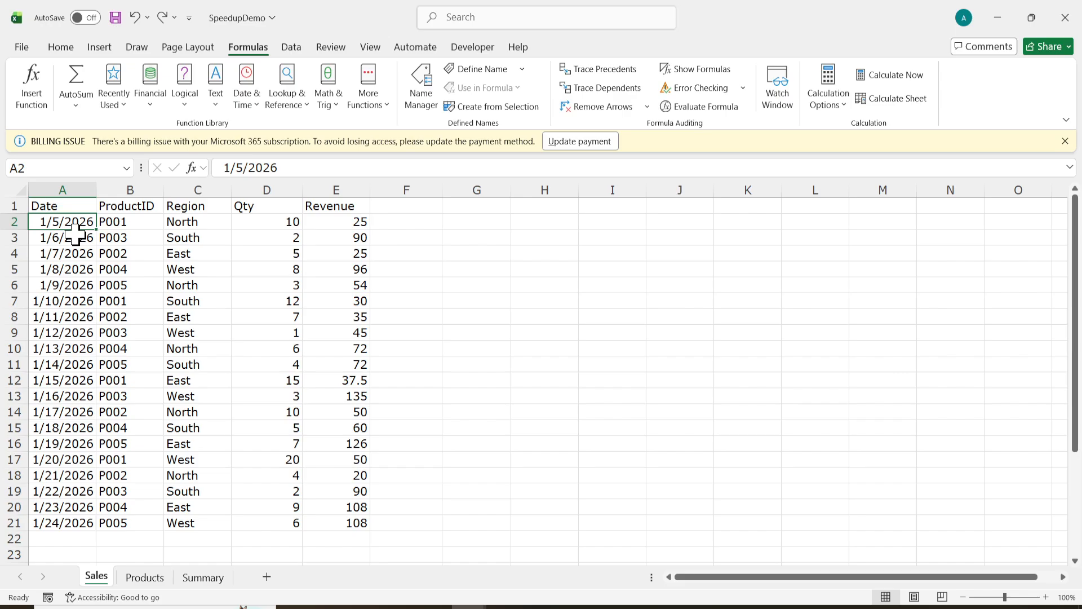
pyautogui.hotkey('ctrl', 't')
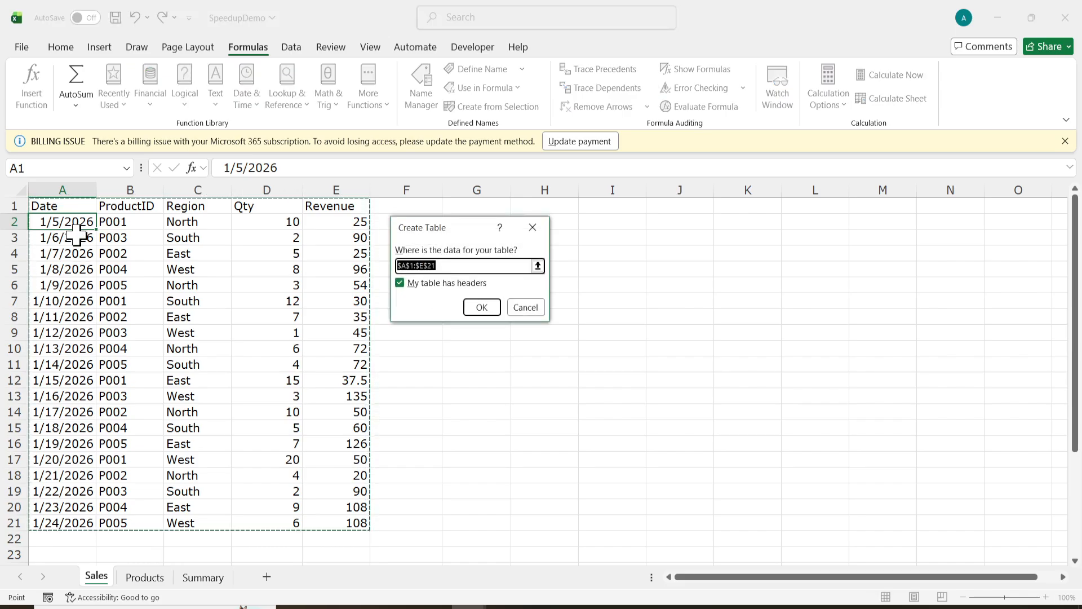
pyautogui.click(481, 308)
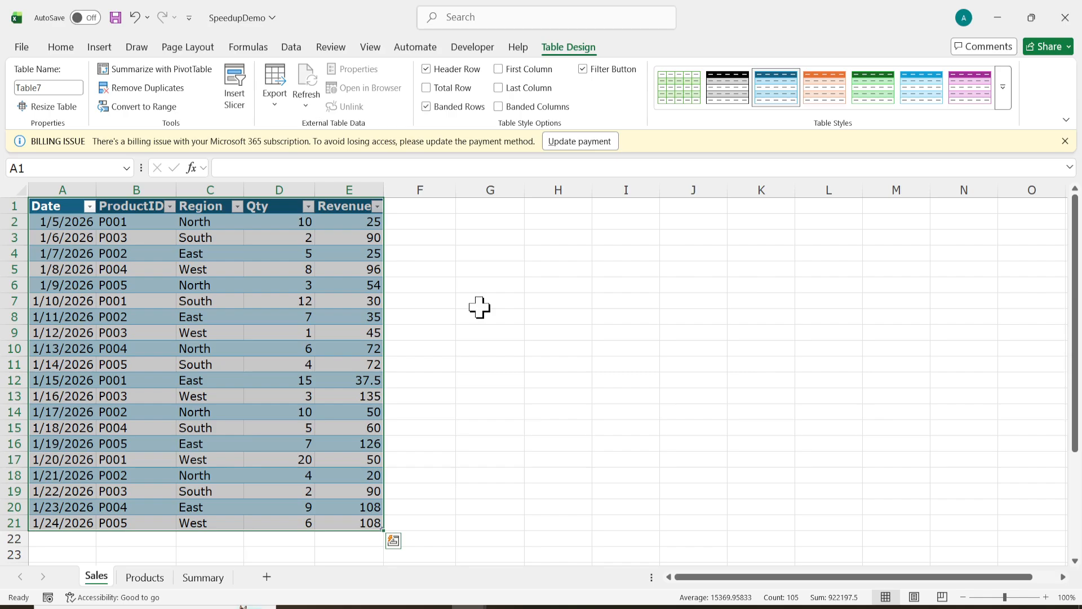
pyautogui.click(37, 87)
pyautogui.write('Sales')
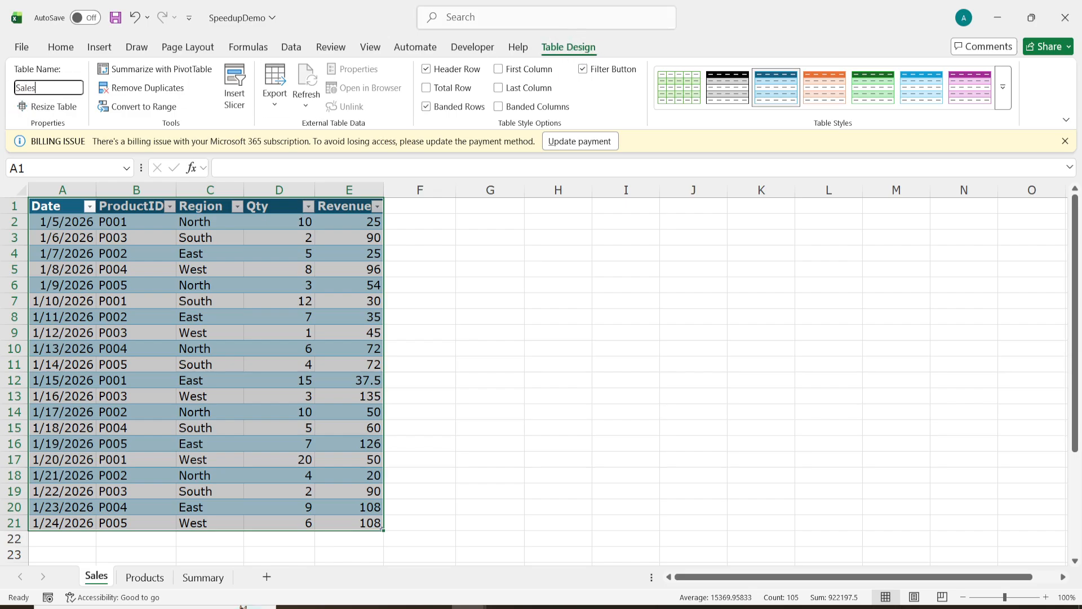
pyautogui.write('Tbl')
pyautogui.press('Return')
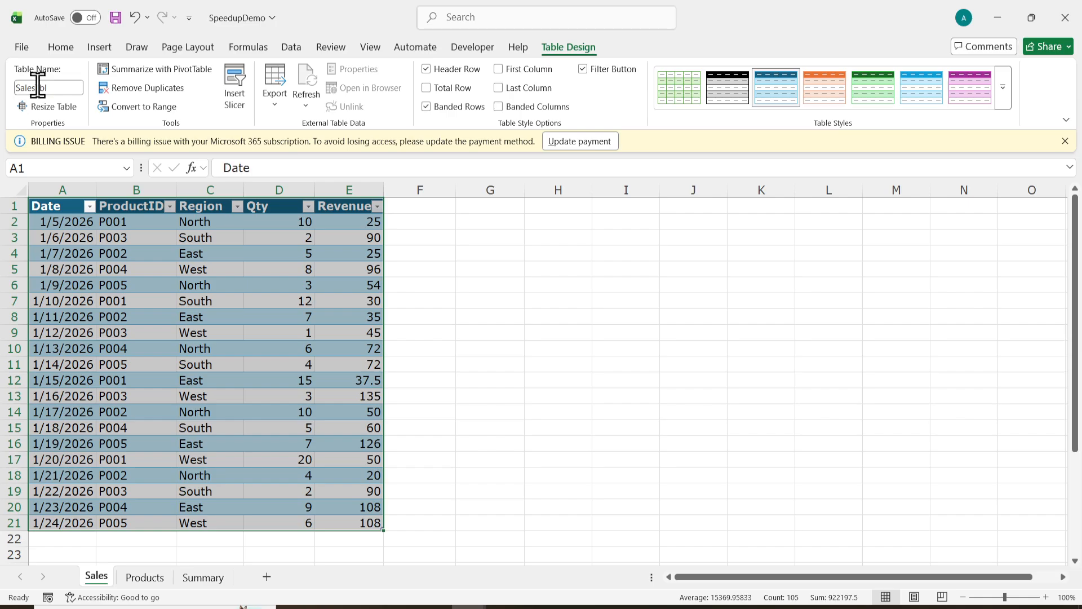
# Convert the Products list A1:D6 into a table named ProductsTbl, then return to Summary.
pyautogui.click(145, 577)
pyautogui.click(159, 252)
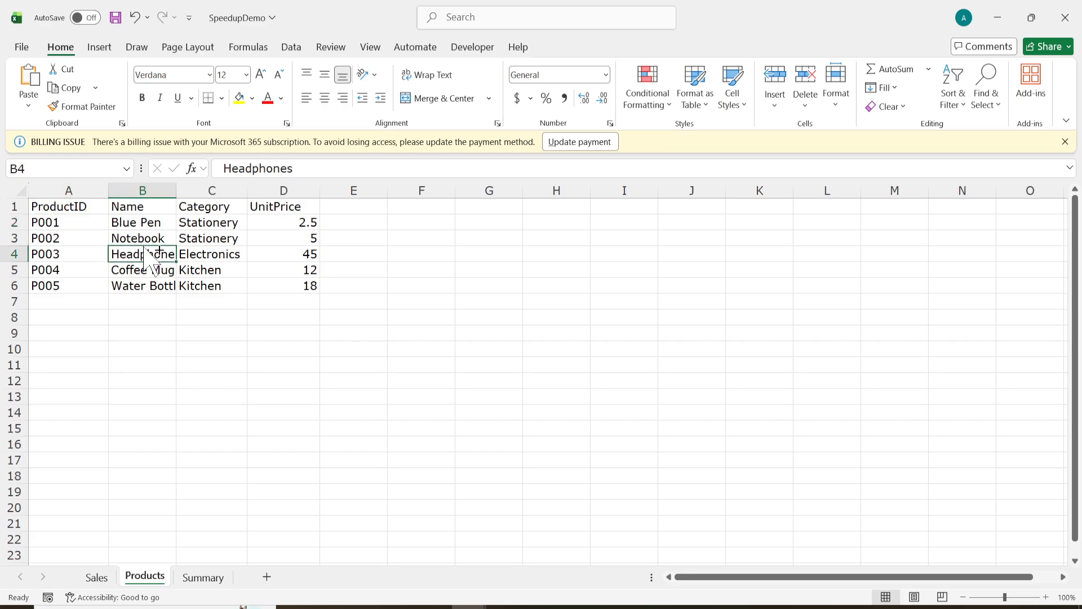
pyautogui.hotkey('ctrl', 't')
pyautogui.press('Return')
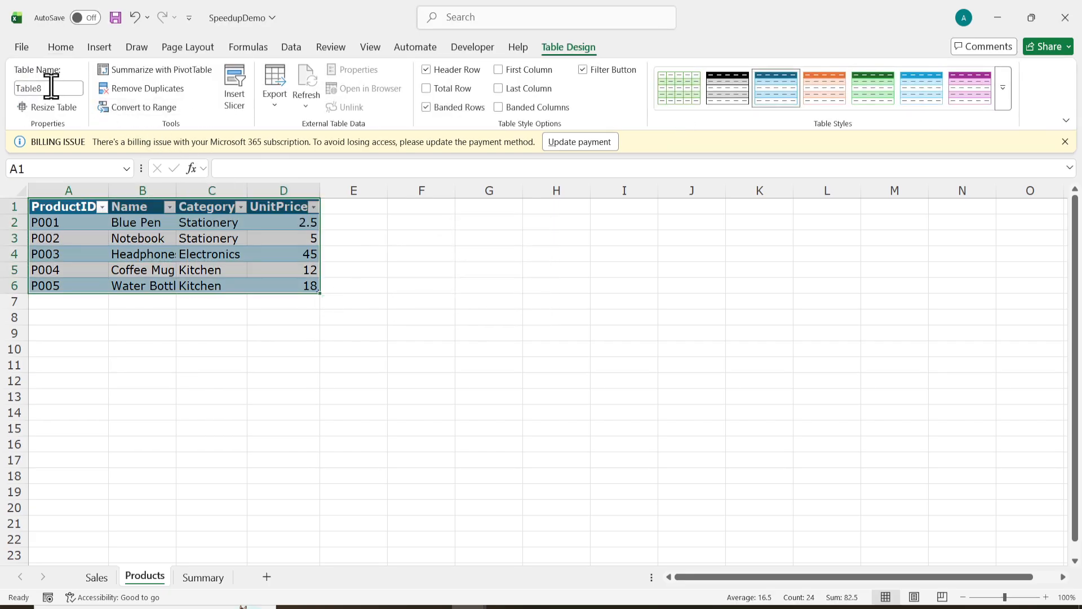
pyautogui.click(51, 88)
pyautogui.write('Prod')
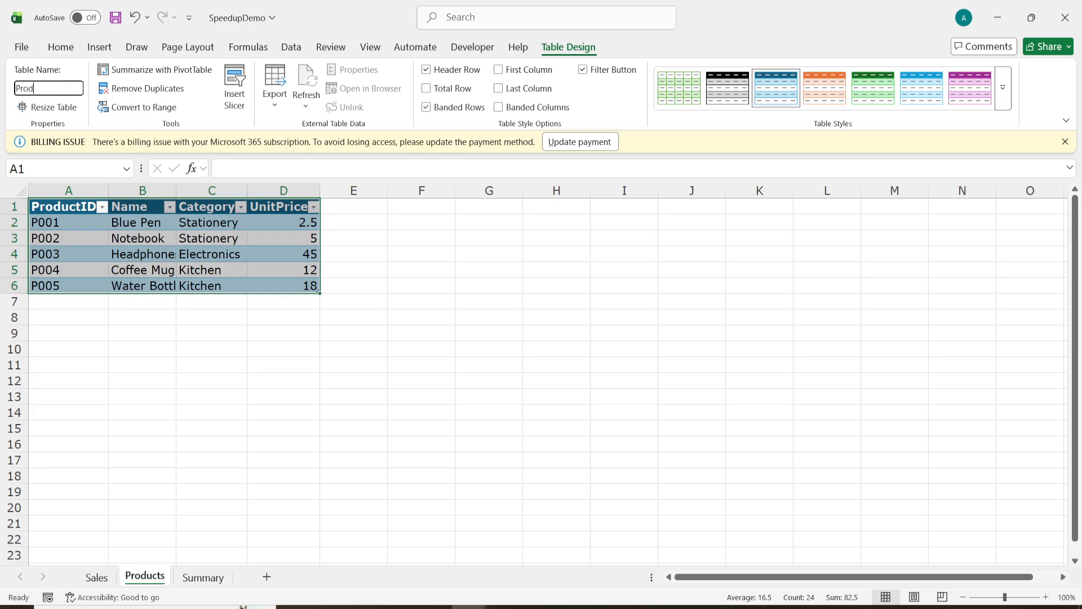
pyautogui.write('uctsTbl')
pyautogui.press('Return')
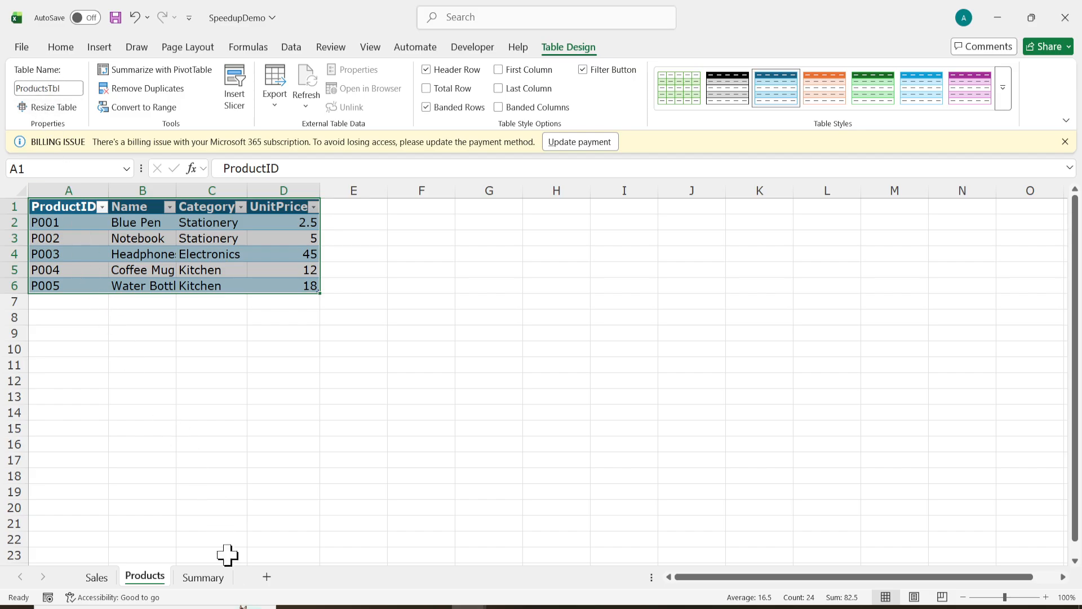
pyautogui.click(204, 580)
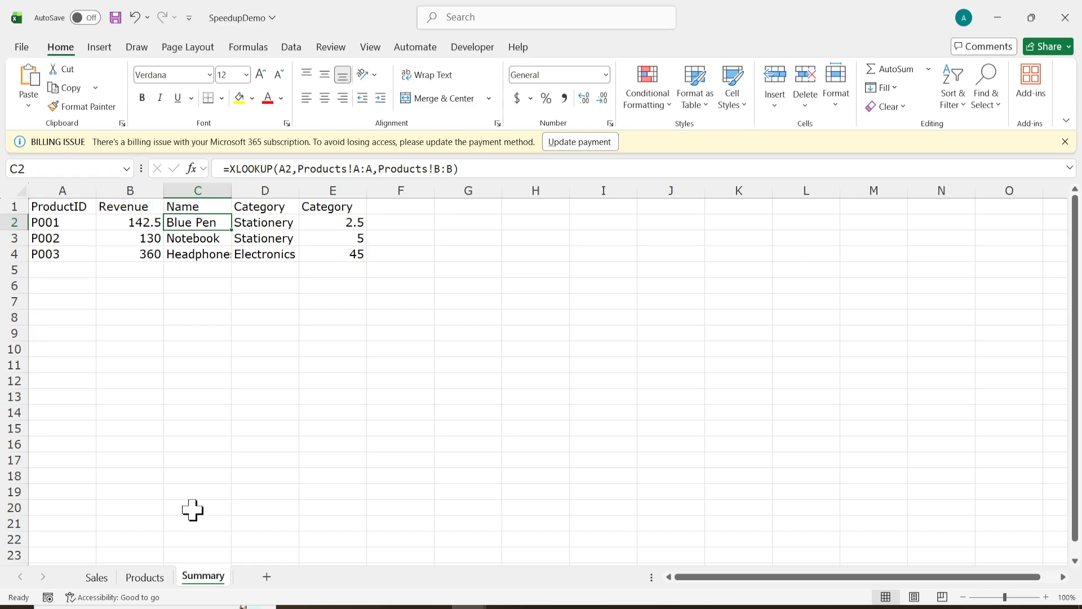
# Replace B2's revenue formula with the prepared SUMIFS over SalesTbl[Revenue] by ProductID.
pyautogui.click(138, 223)
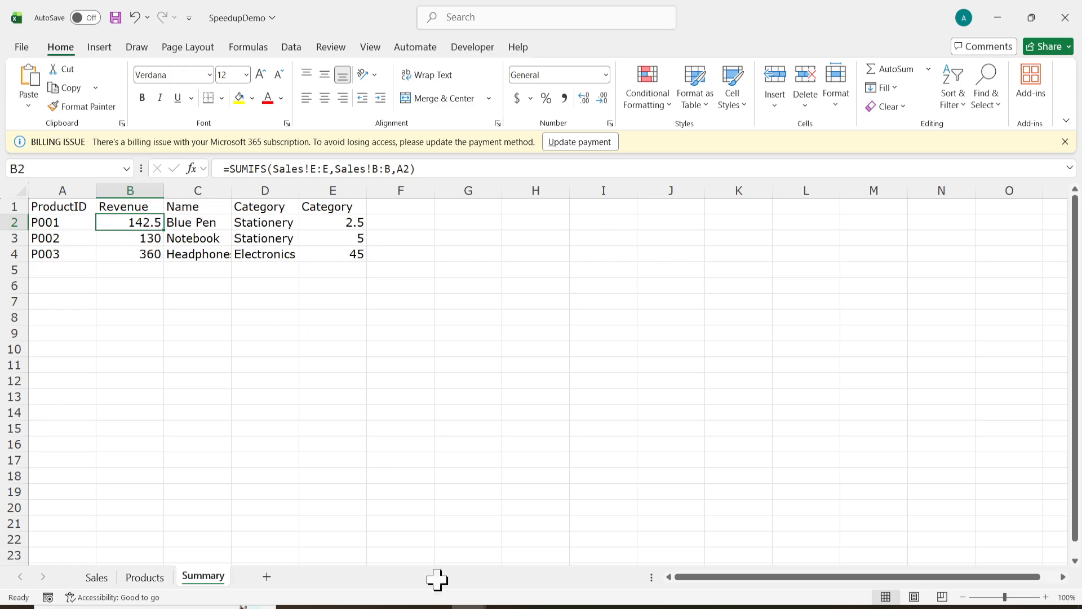
pyautogui.click(539, 606)
pyautogui.doubleClick(590, 288)
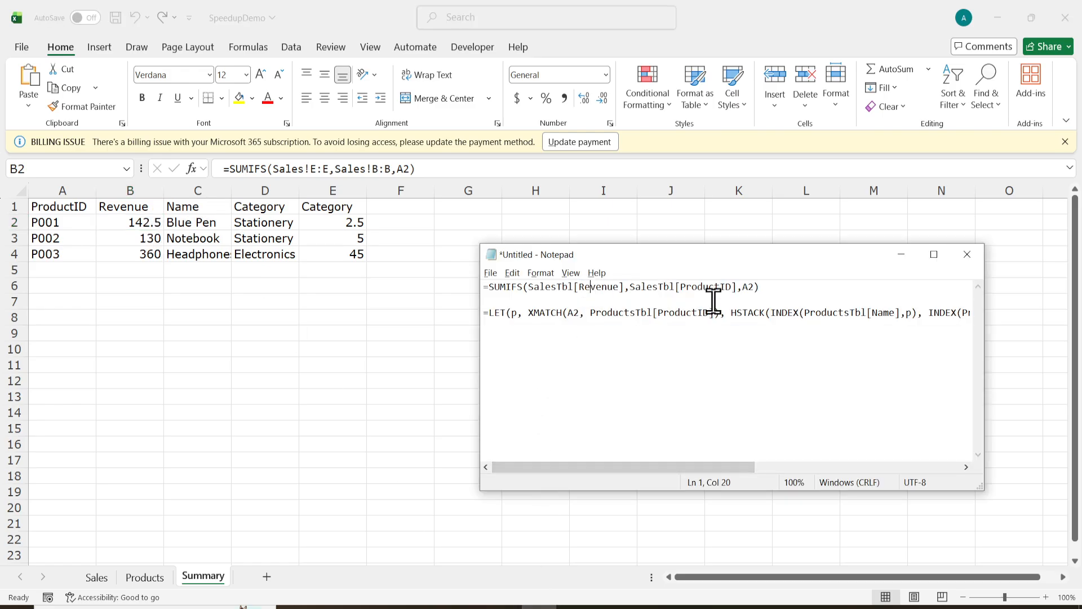
pyautogui.moveTo(792, 287); pyautogui.dragTo(399, 280)
pyautogui.click(446, 169)
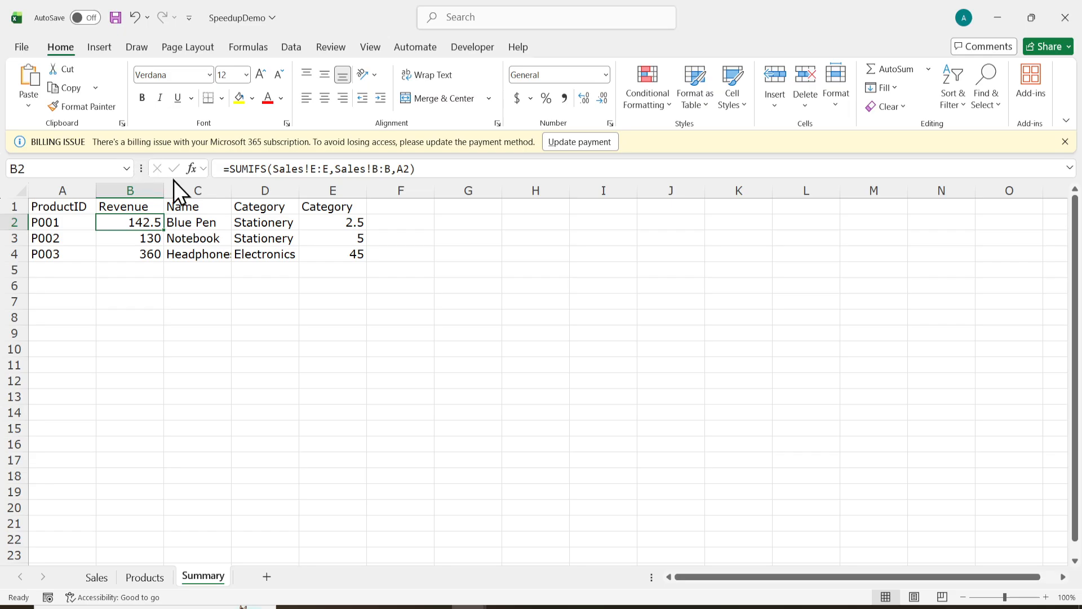
pyautogui.tripleClick(296, 168)
pyautogui.hotkey('ctrl', 'v')
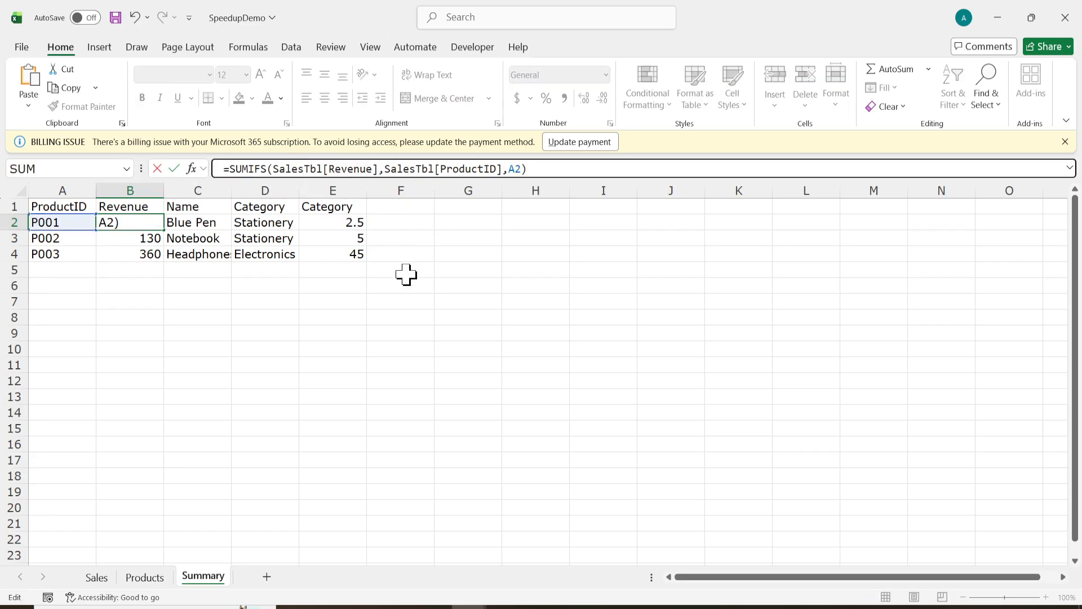
pyautogui.press('Return')
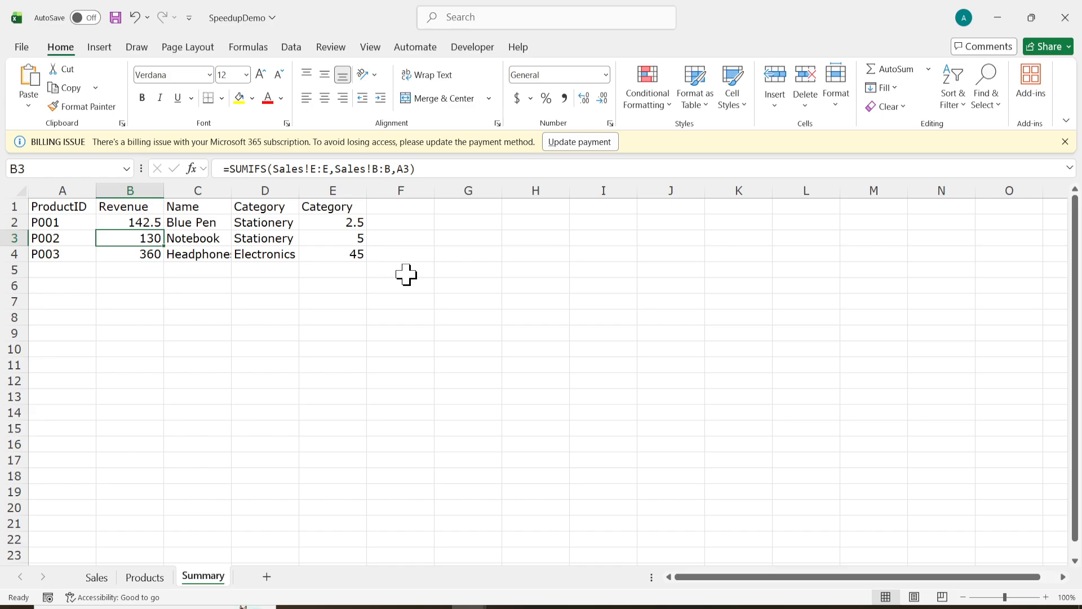
# Fill B2's formula down to B4 and recalculate, giving 142.5, 130 and 360.
pyautogui.click(151, 221)
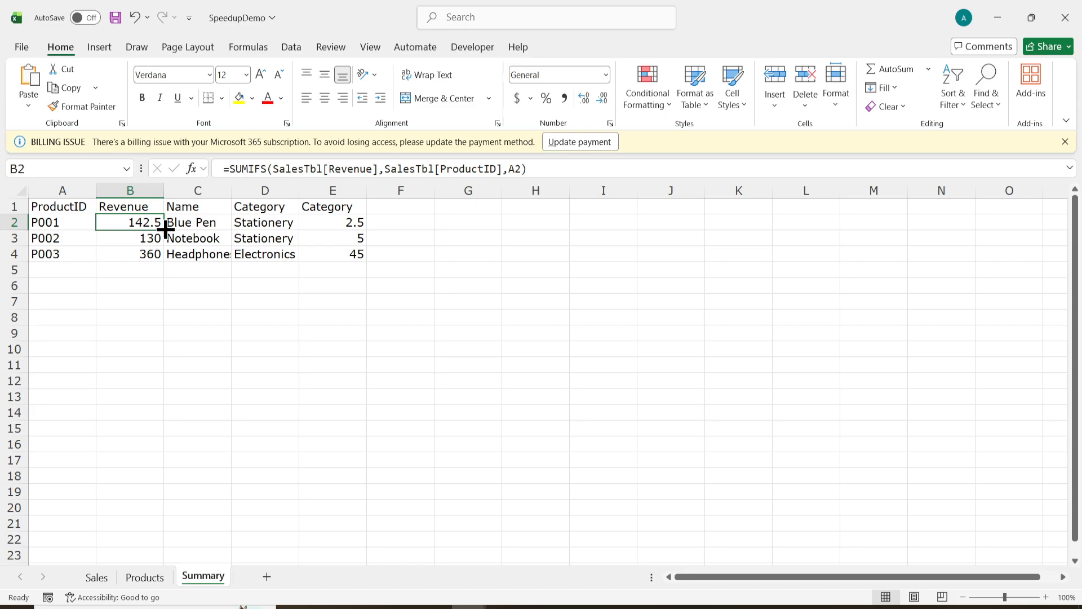
pyautogui.moveTo(164, 230); pyautogui.dragTo(163, 260)
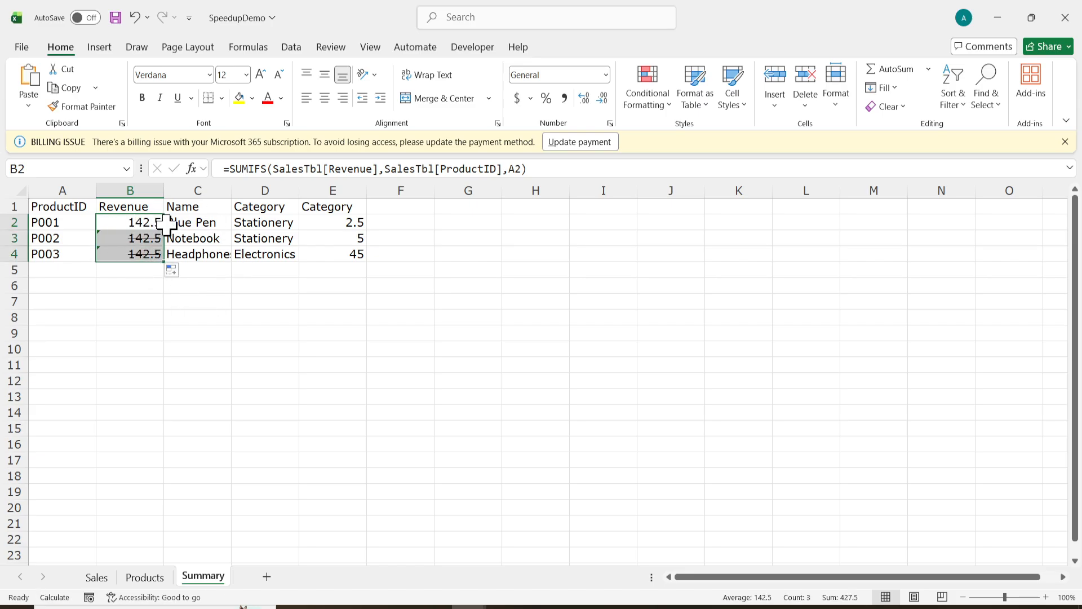
pyautogui.press('F9')
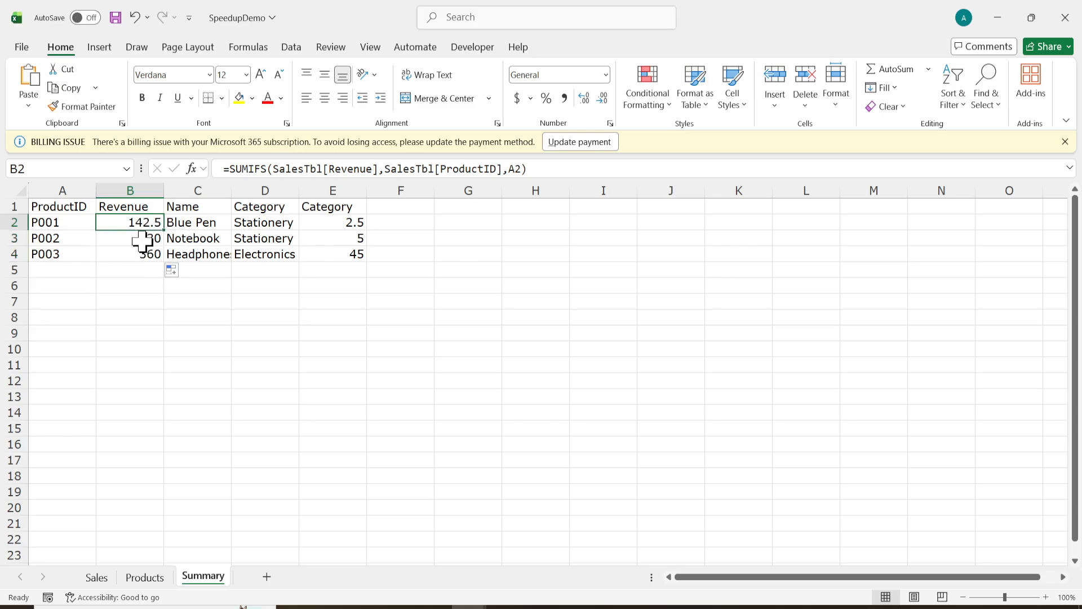
pyautogui.click(133, 270)
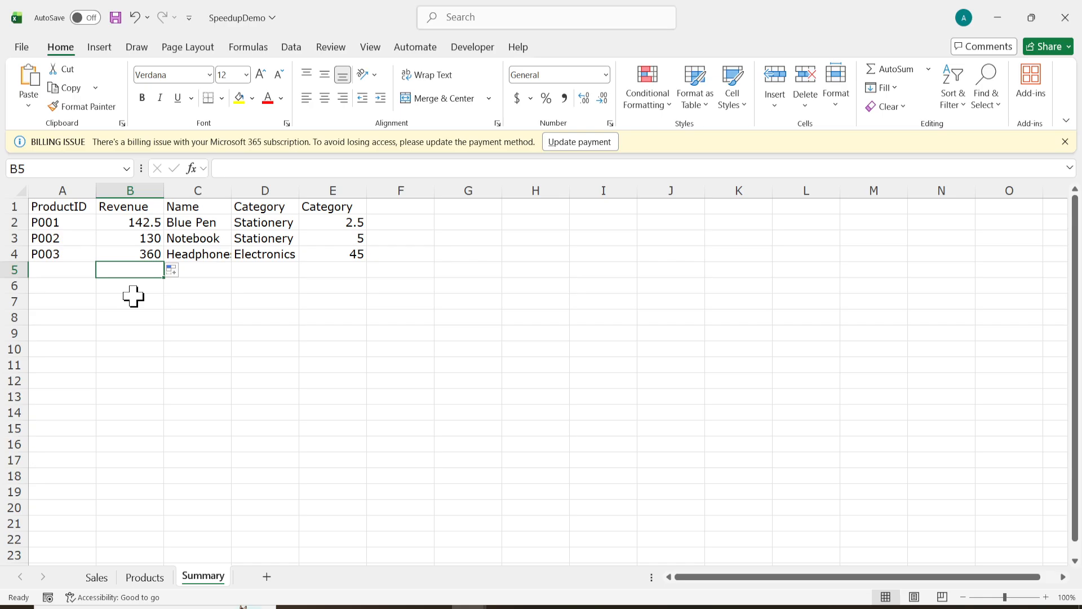
# Replace C2's XLOOKUP with the prepared LET/HSTACK formula over ProductsTbl.
pyautogui.click(192, 223)
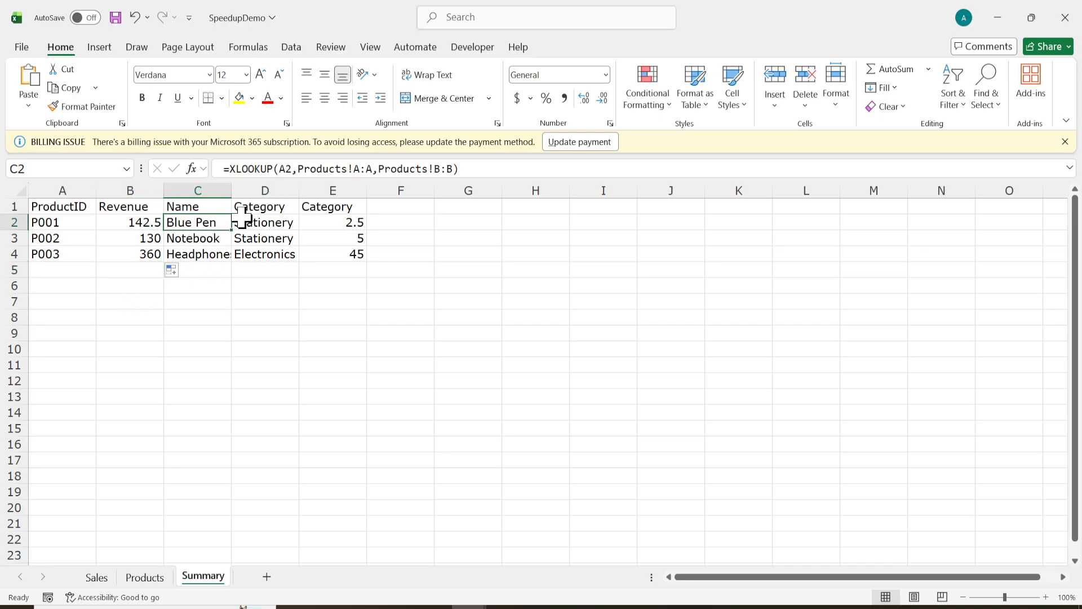
pyautogui.moveTo(214, 223); pyautogui.dragTo(331, 222)
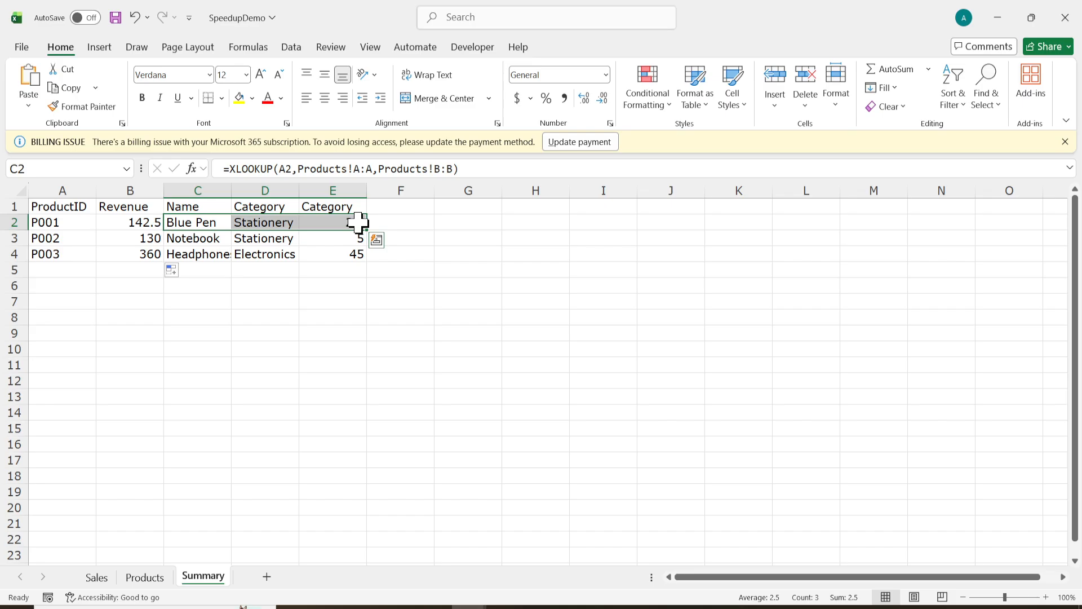
pyautogui.press('F2')
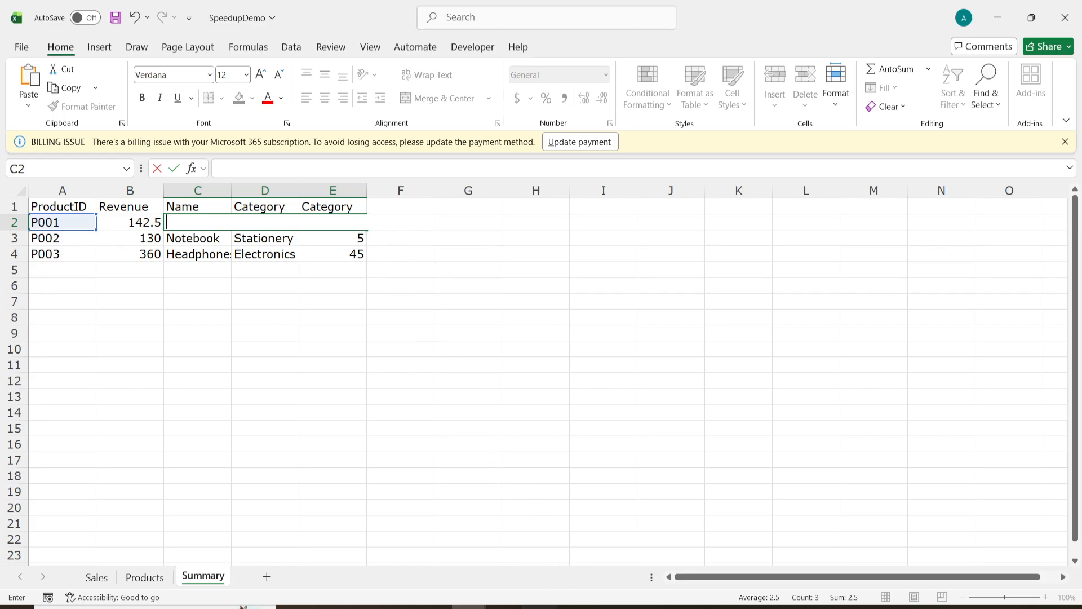
pyautogui.click(539, 607)
pyautogui.click(499, 324)
pyautogui.hotkey('shift', 'End')
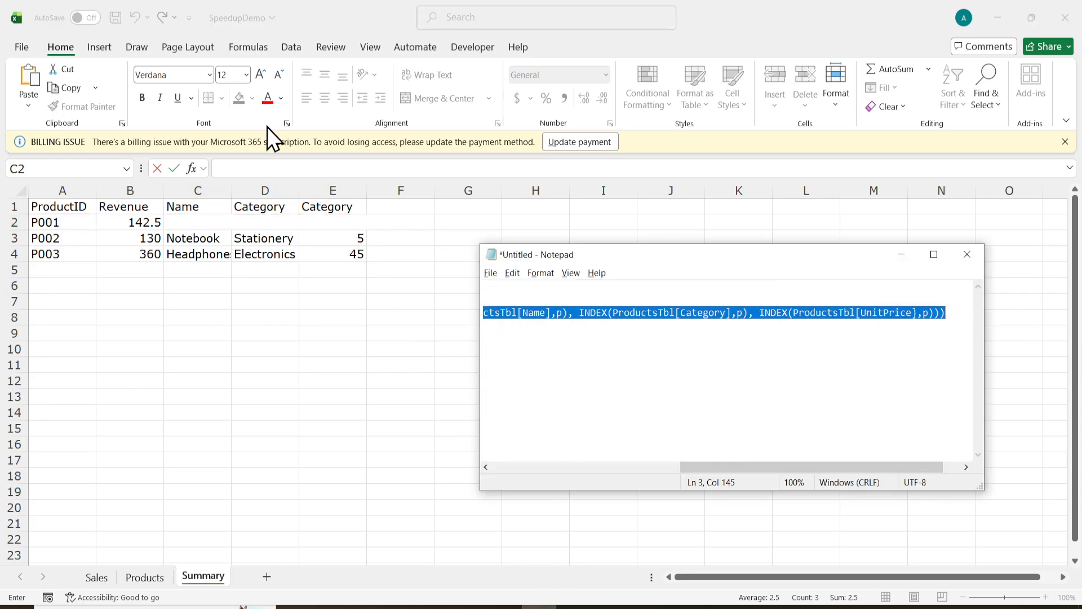
pyautogui.hotkey('ctrl', 'c')
pyautogui.click(267, 164)
pyautogui.hotkey('ctrl', 'v')
pyautogui.press('Return')
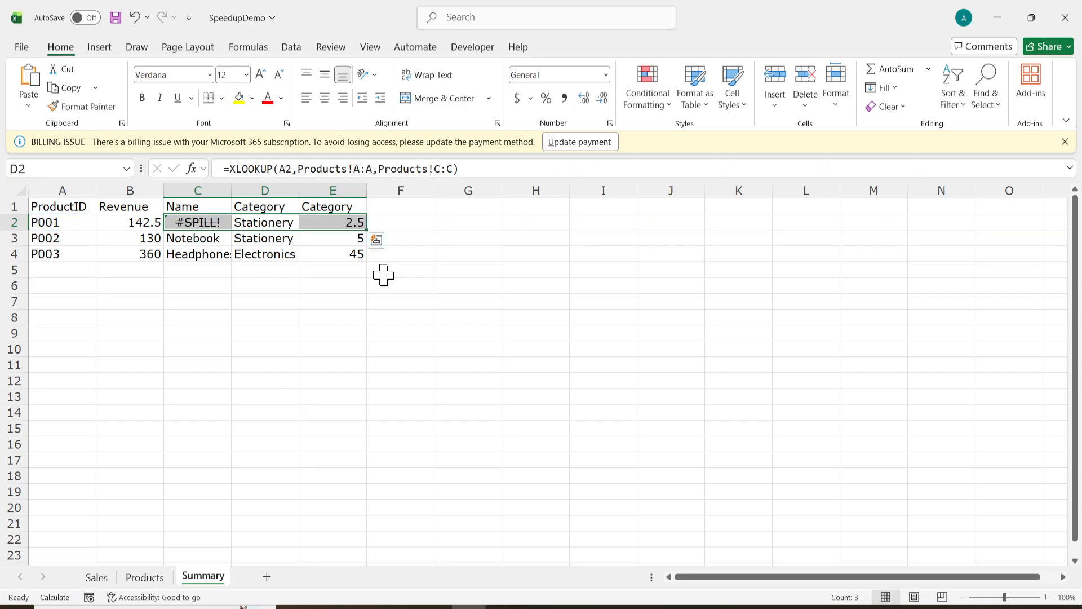
pyautogui.click(251, 307)
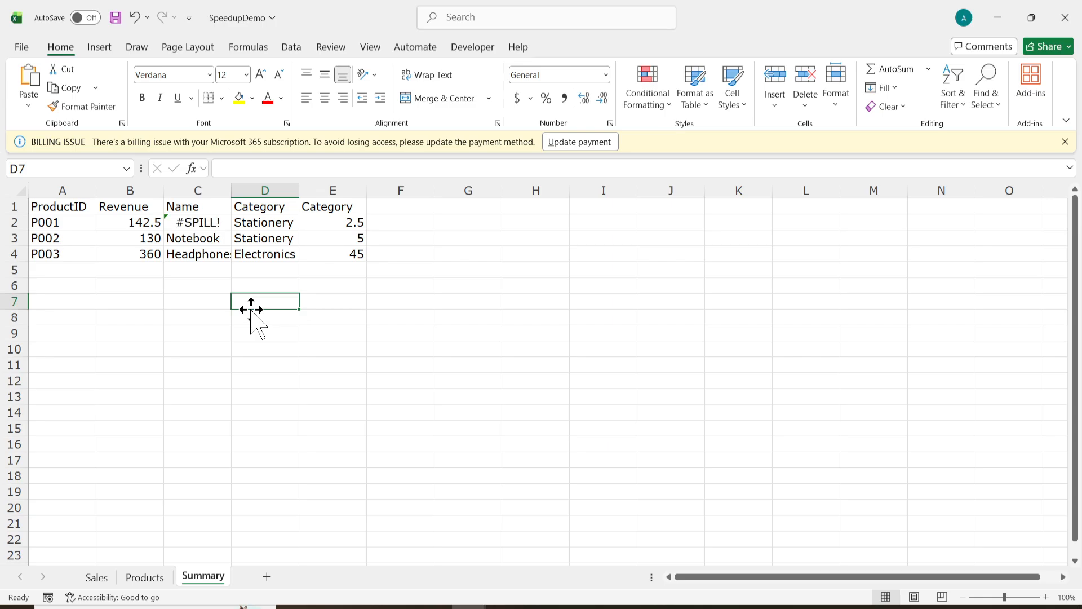
# Compare C2's new LET formula with the D2 and E2 lookup formulas.
pyautogui.click(212, 223)
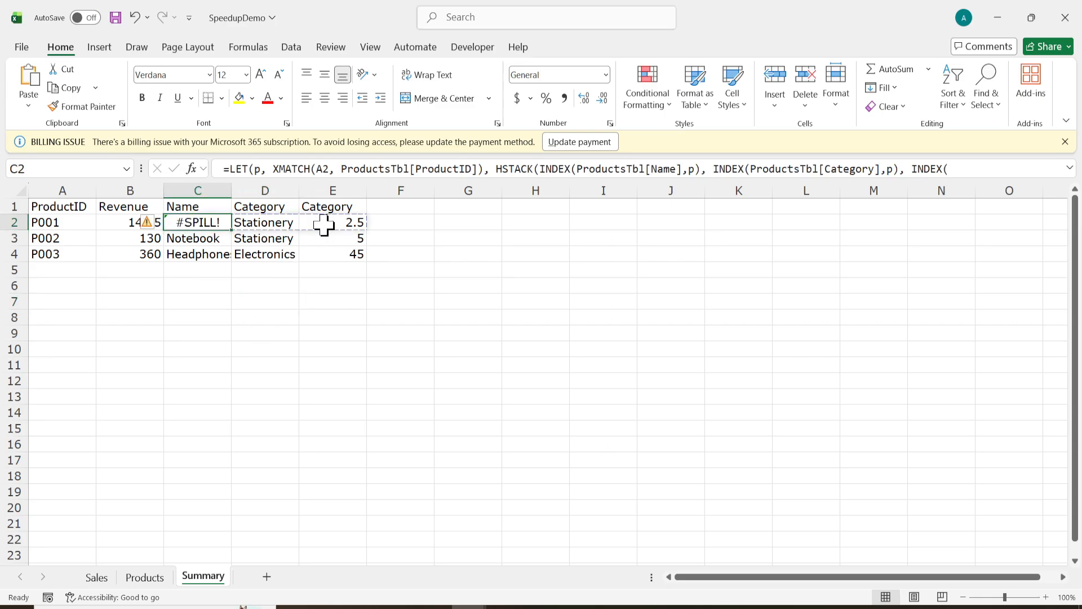
pyautogui.click(359, 223)
pyautogui.click(221, 222)
pyautogui.click(361, 223)
pyautogui.click(282, 223)
pyautogui.click(214, 222)
pyautogui.click(350, 223)
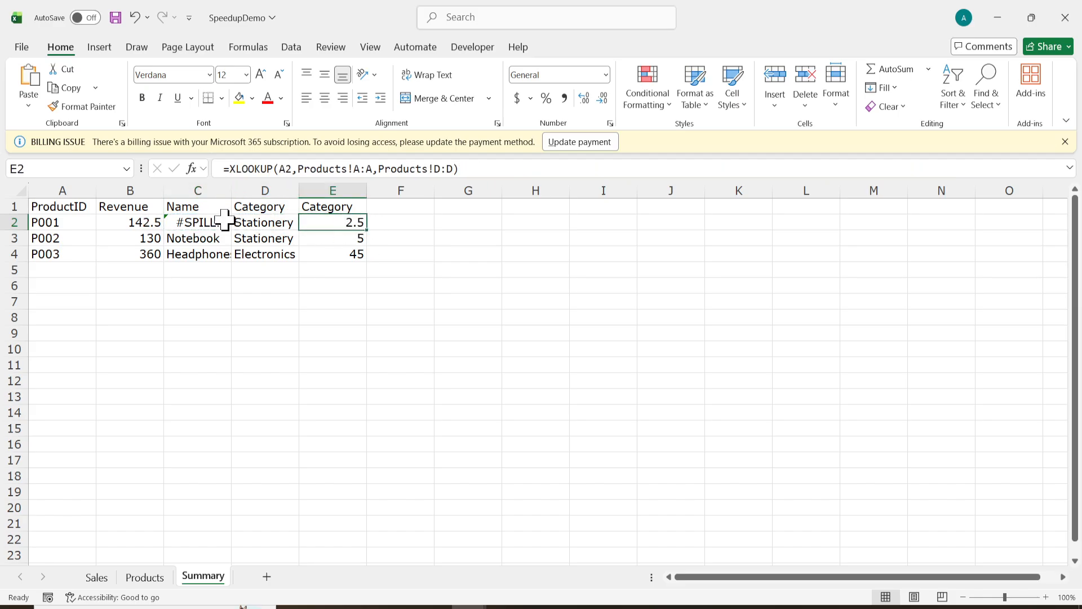
# Fill C2:E2 down to row 4, producing #SPILL! in the Name cells.
pyautogui.moveTo(214, 222); pyautogui.dragTo(364, 263)
pyautogui.click(282, 333)
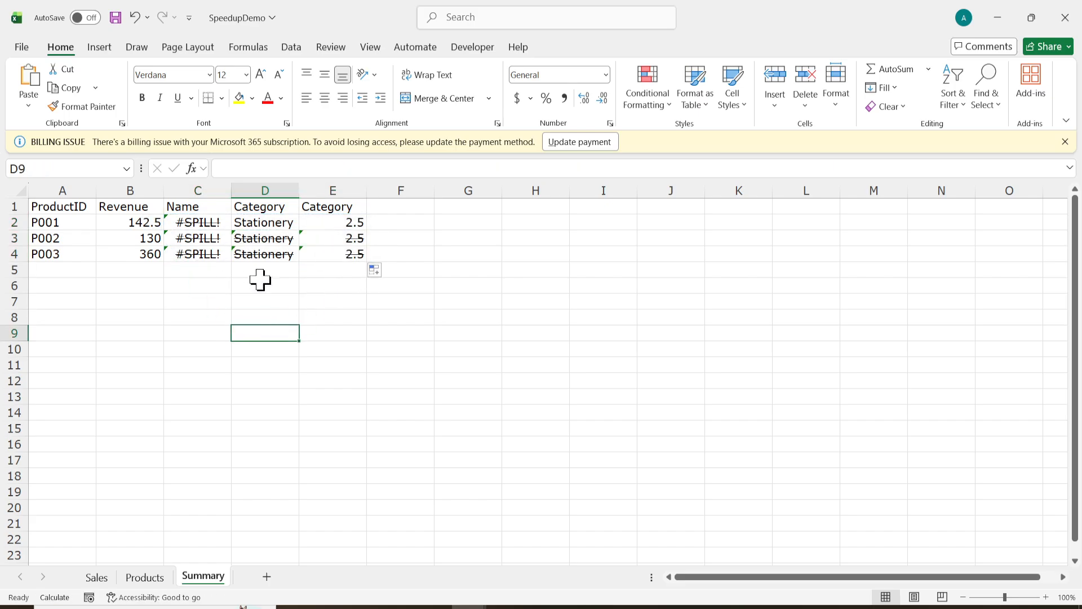
pyautogui.click(266, 254)
pyautogui.click(226, 303)
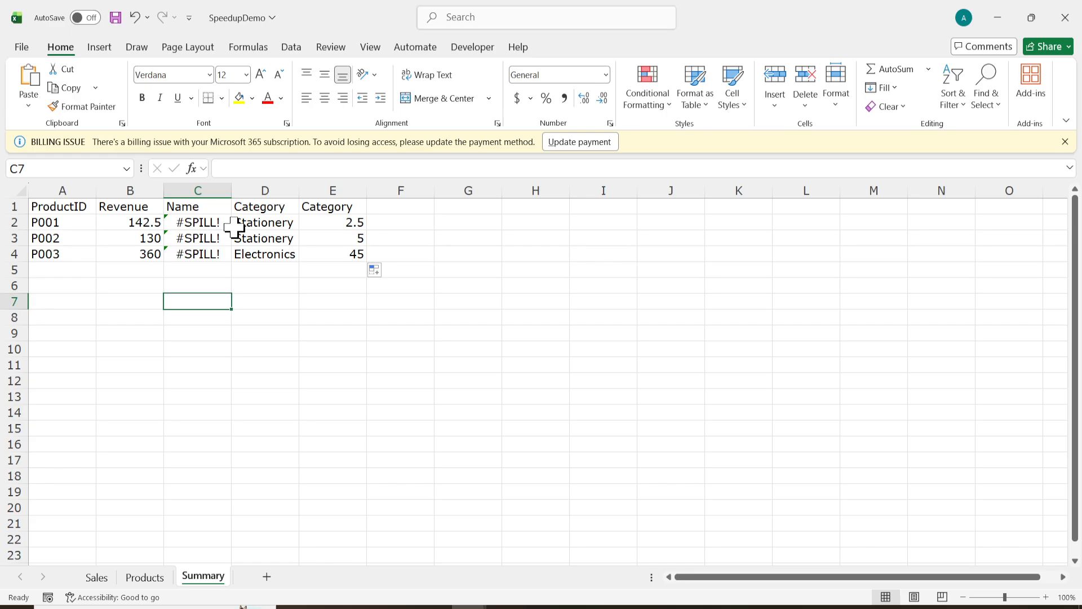
# Move through the Products sheet to the Sales sheet to view its banded sales table.
pyautogui.click(197, 317)
pyautogui.click(145, 576)
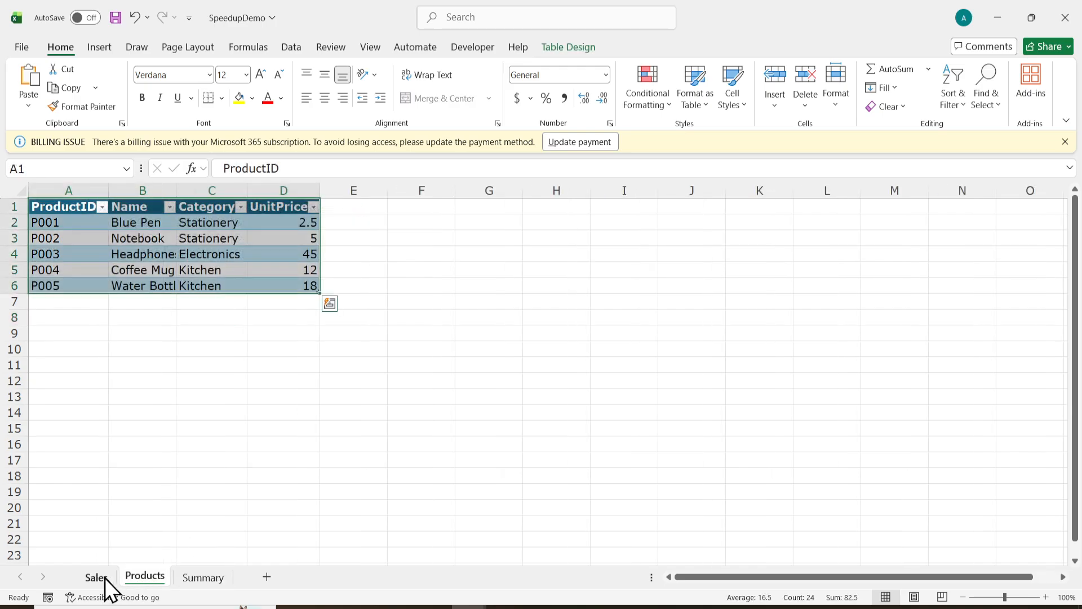
pyautogui.click(105, 577)
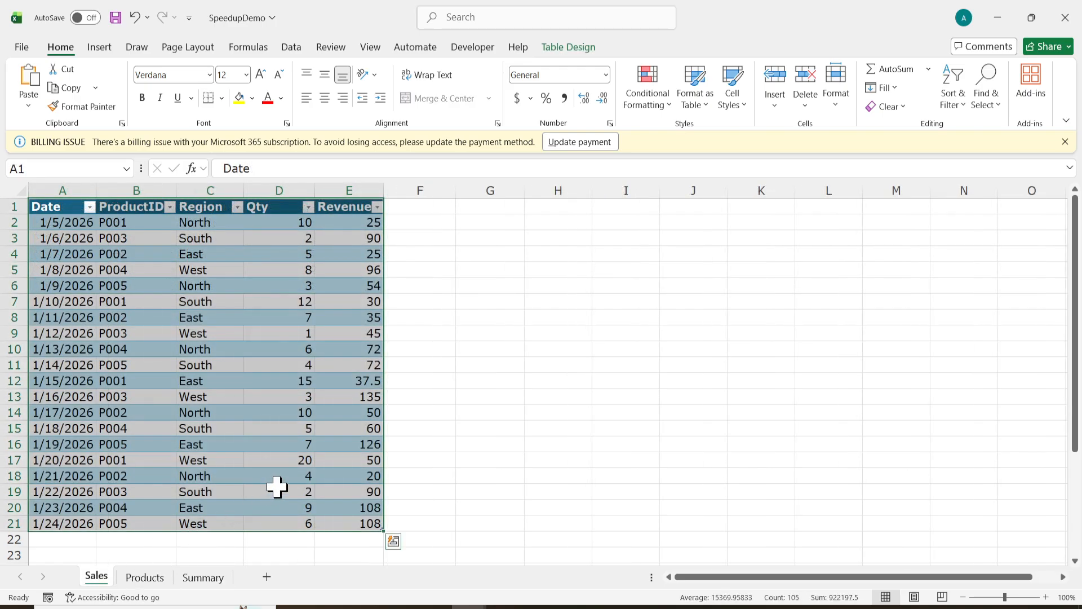